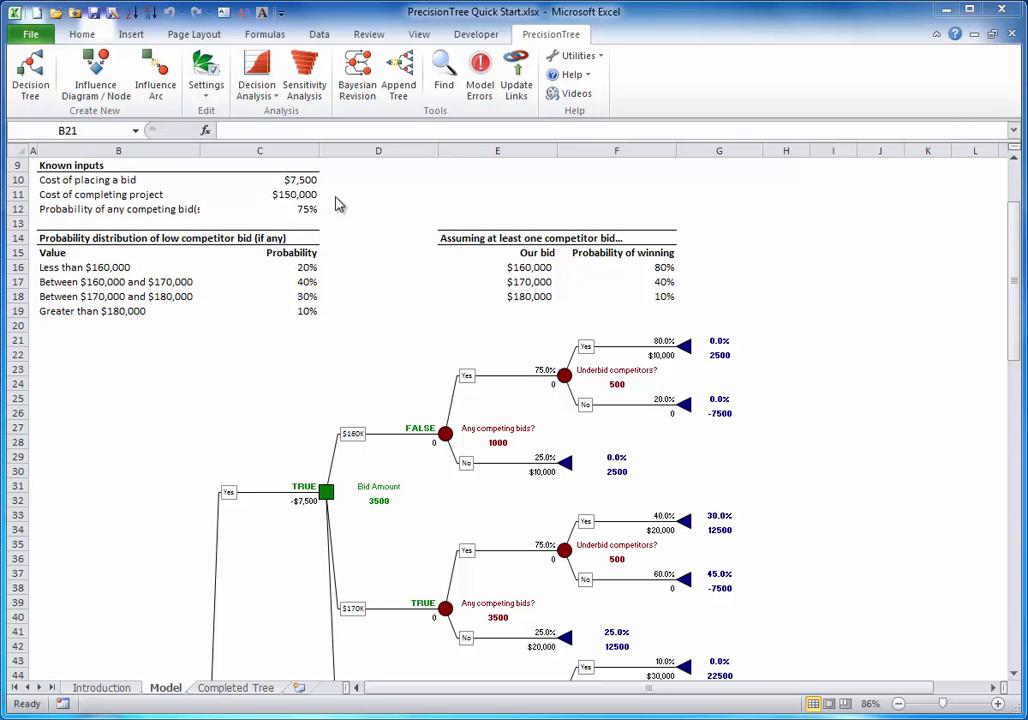
# - Start a one-way sensitivity analysis of the Bidding Decision tree with Bid Amount (D32) as the starting node
pyautogui.click(303, 68)
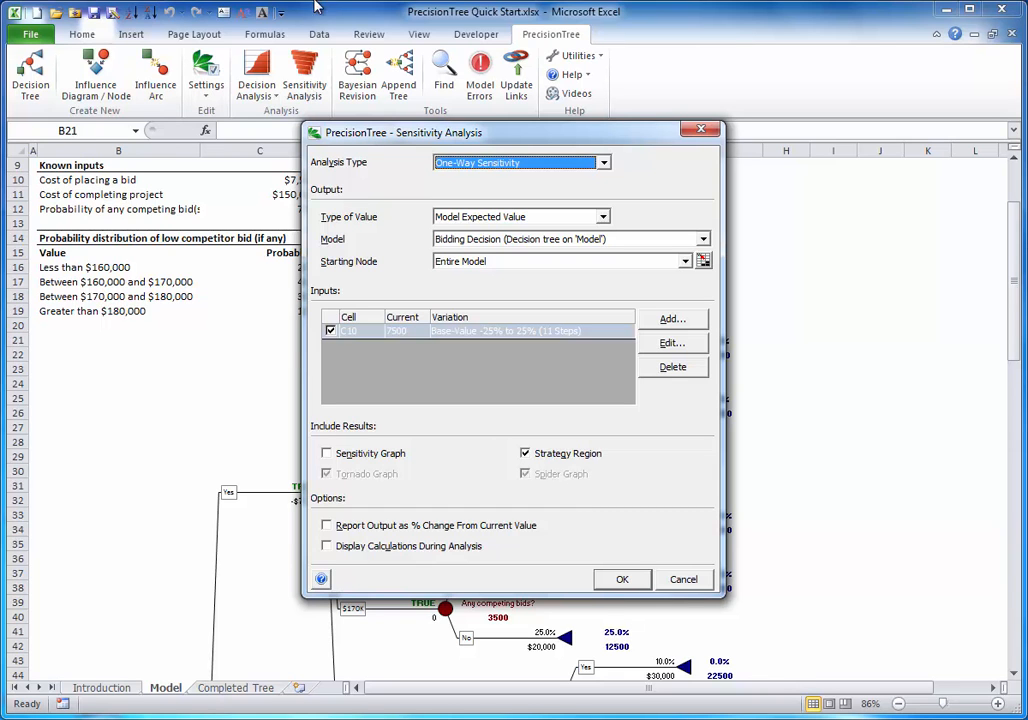
pyautogui.click(603, 163)
pyautogui.click(604, 164)
pyautogui.click(684, 261)
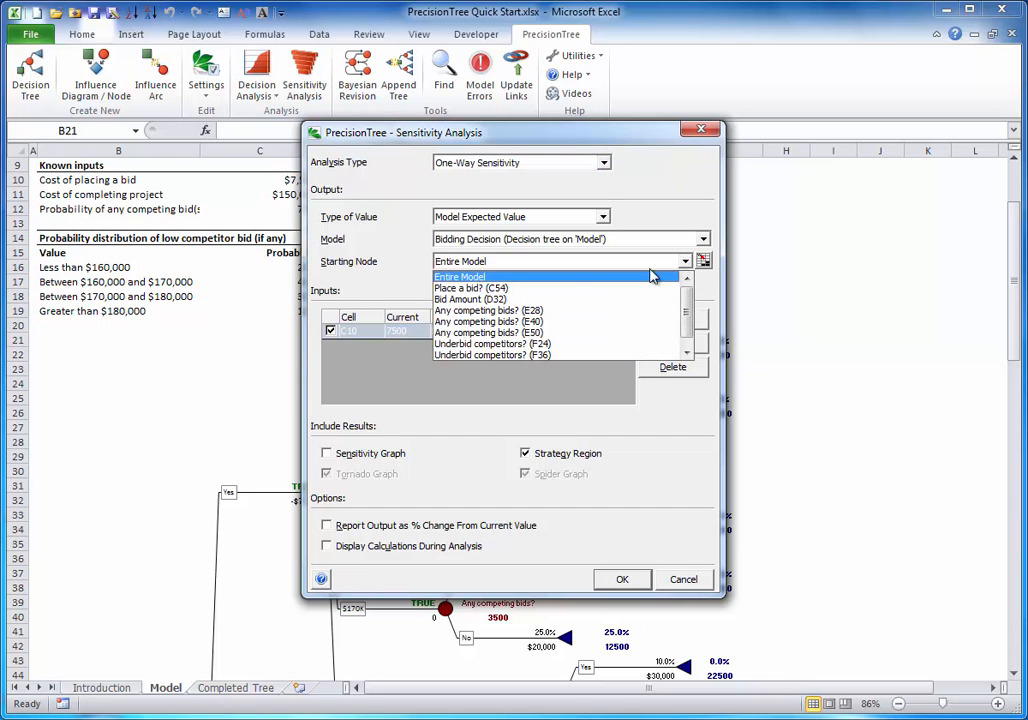
pyautogui.click(522, 299)
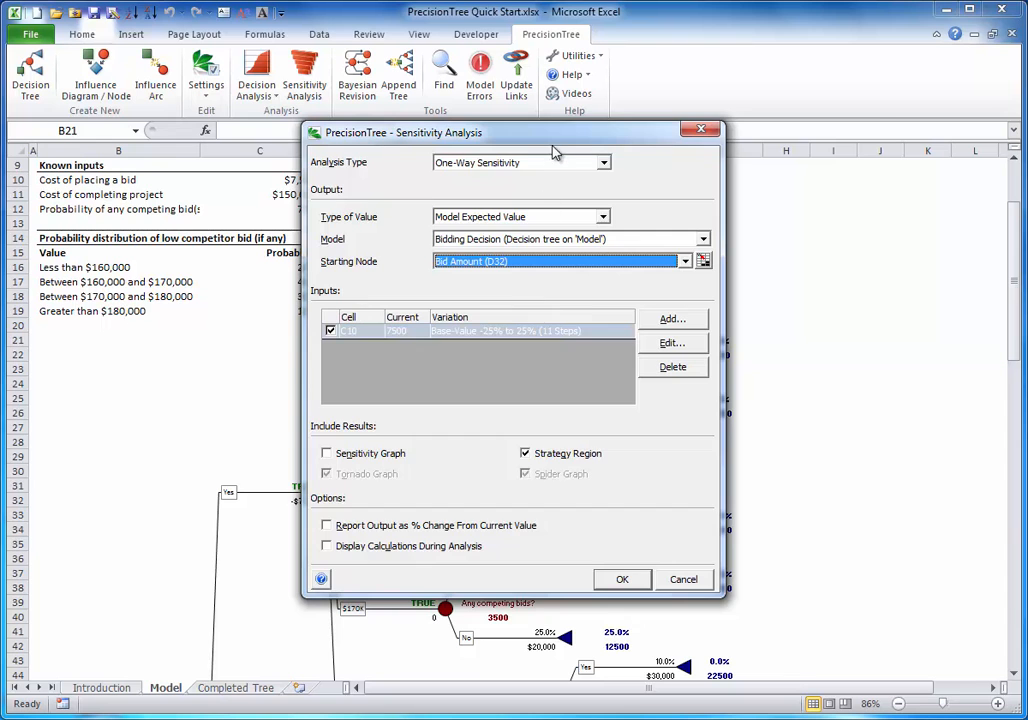
pyautogui.moveTo(448, 124); pyautogui.dragTo(642, 122)
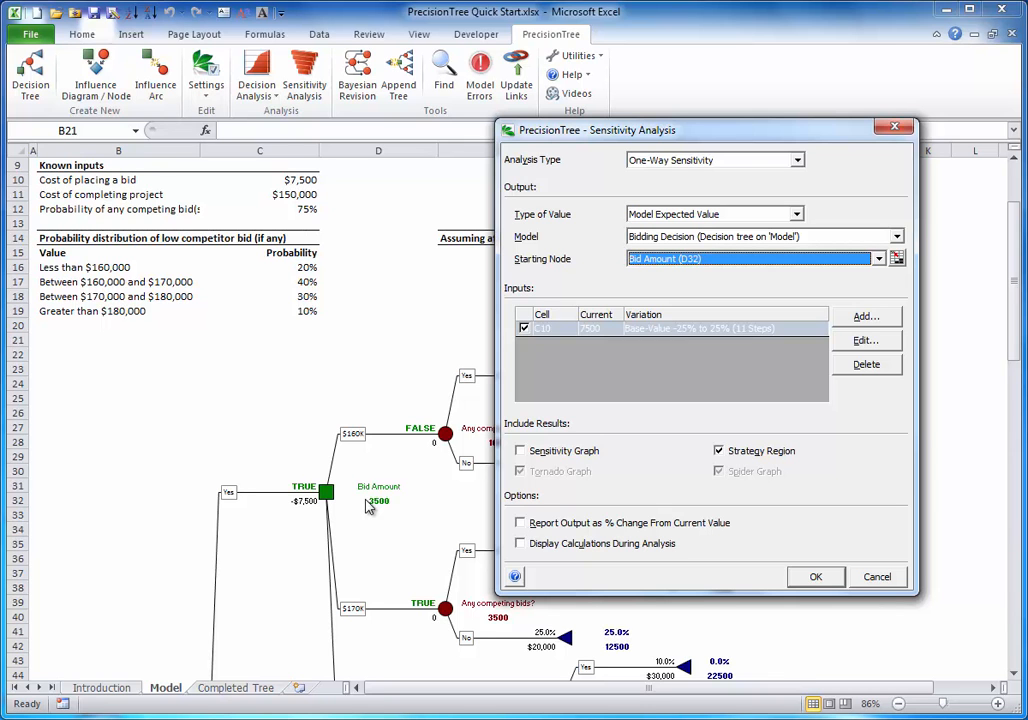
# - Add the cost of completing the project (C11) as a sensitivity input, accepting the default variation settings
pyautogui.click(862, 316)
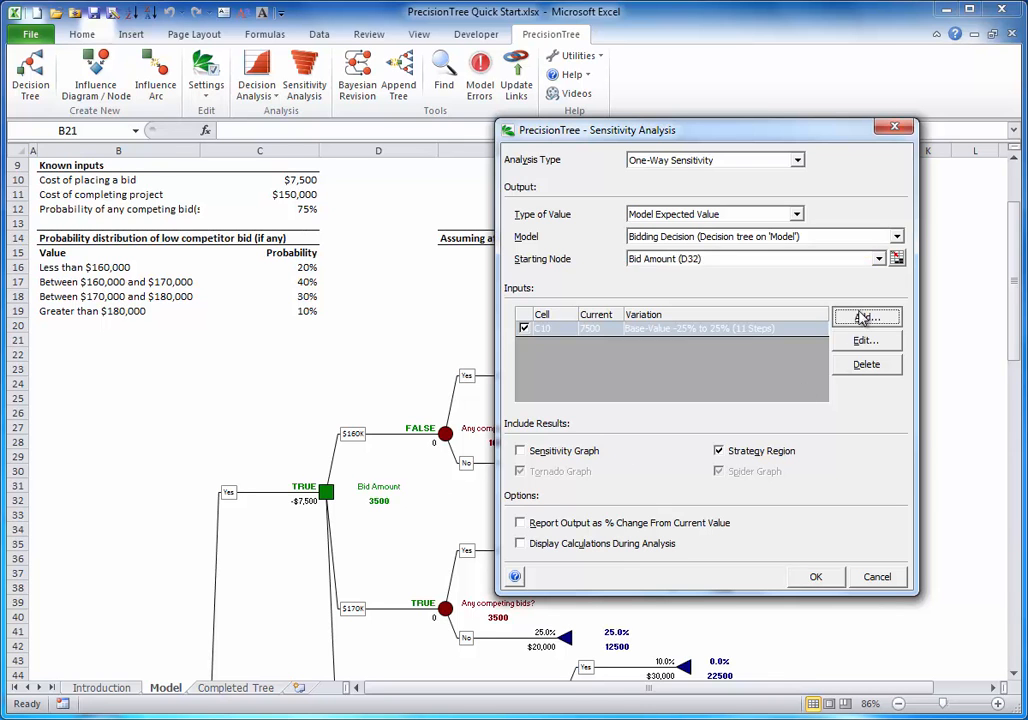
pyautogui.click(289, 194)
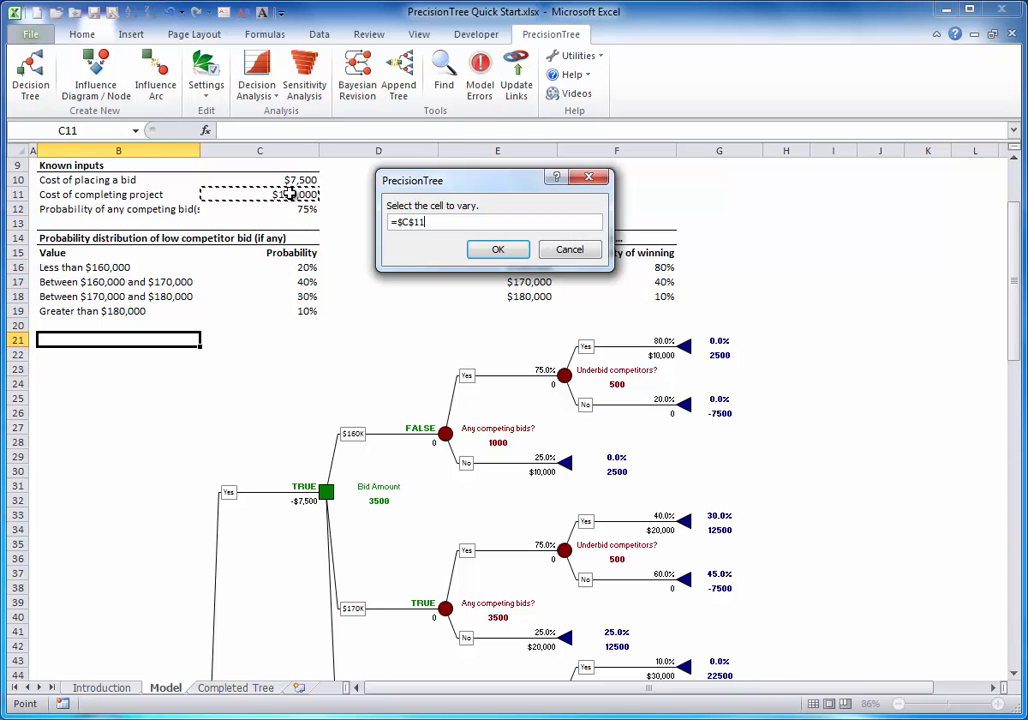
pyautogui.click(497, 249)
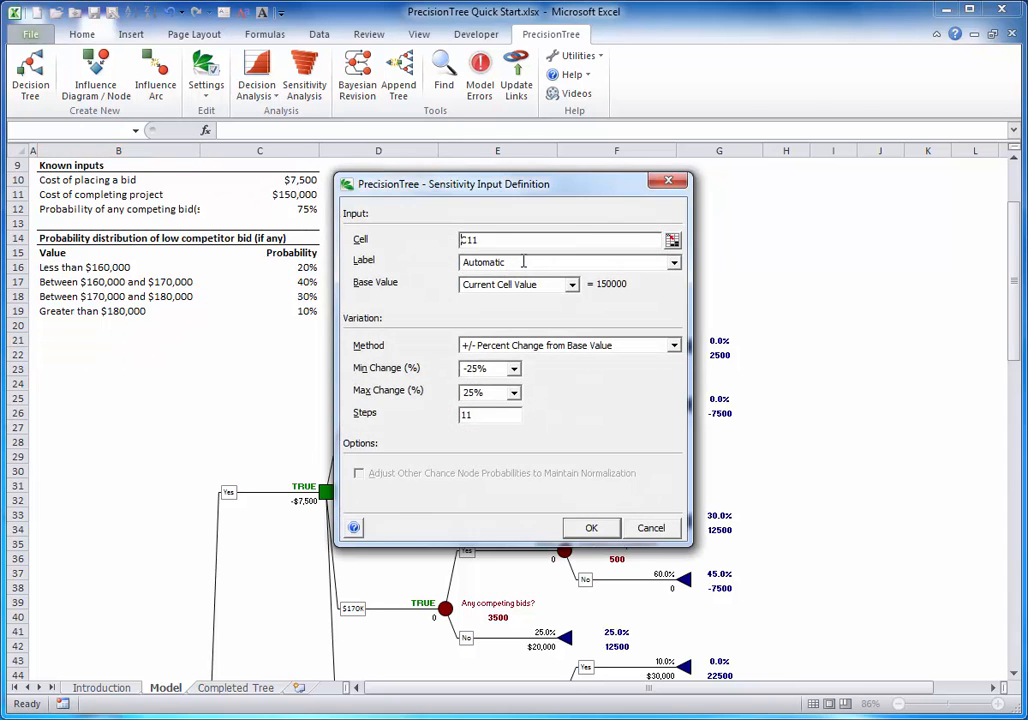
pyautogui.click(591, 531)
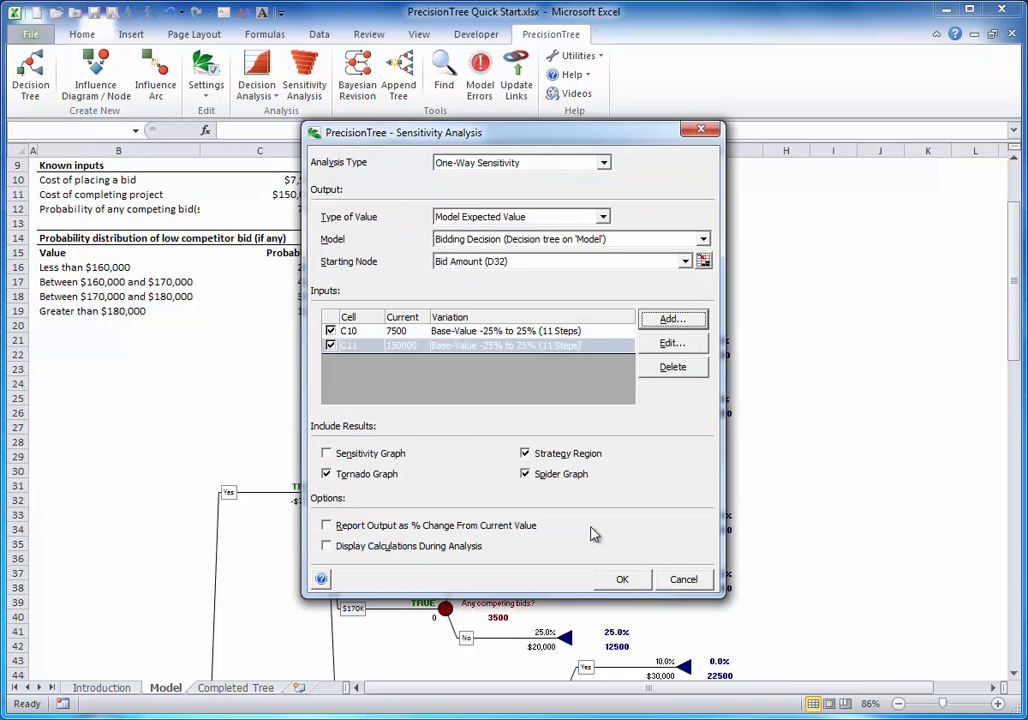
# - Add the probability of competing bids (C12) as an input varied by the Actual Minimum and Maximum method
pyautogui.click(670, 320)
pyautogui.click(301, 208)
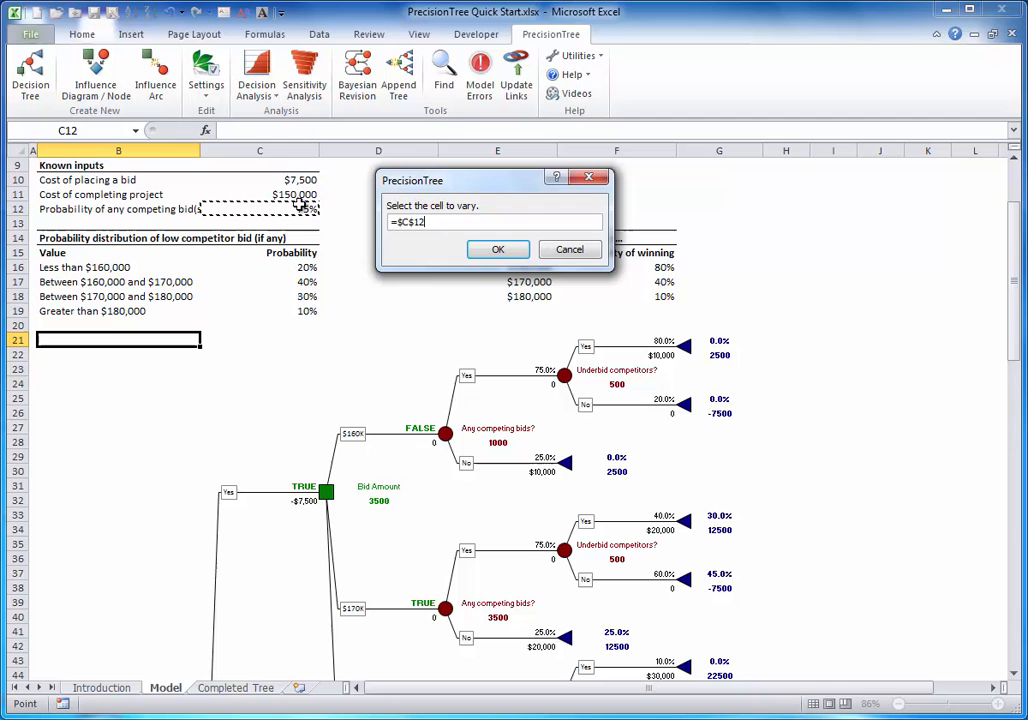
pyautogui.click(497, 250)
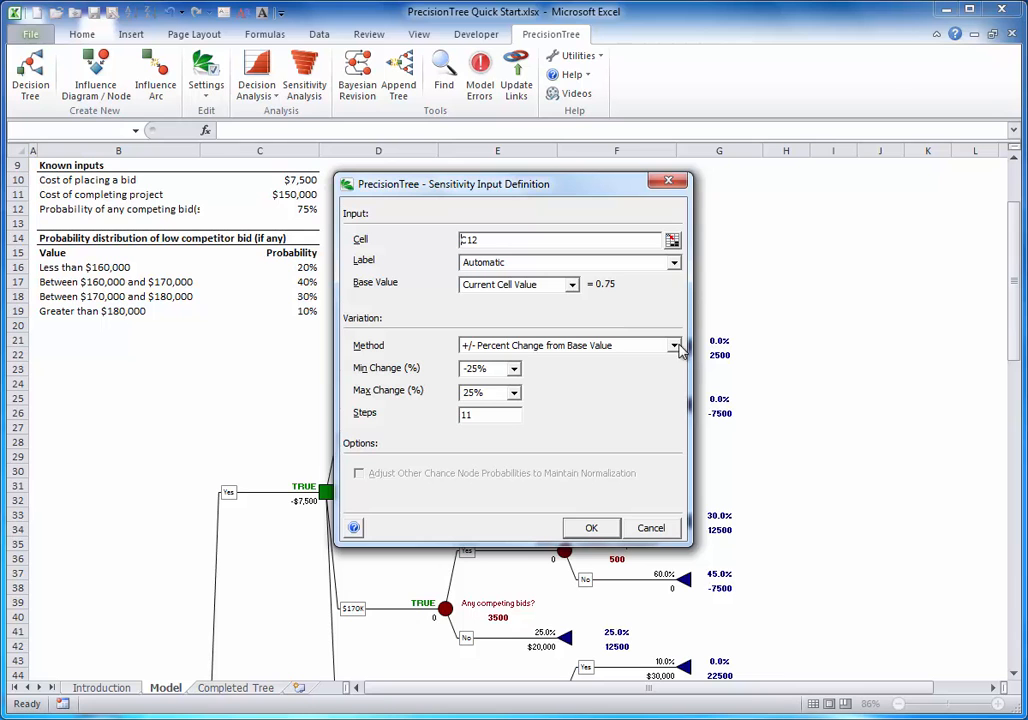
pyautogui.click(674, 347)
pyautogui.click(500, 378)
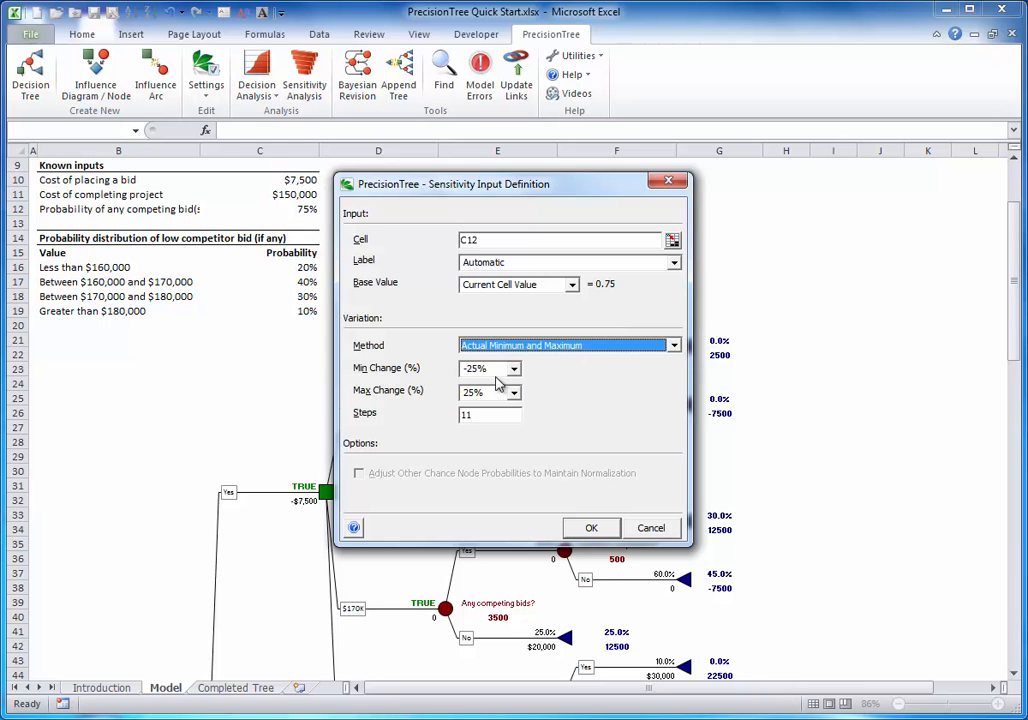
# - Set the C12 input's minimum to .6, maximum to .95 and steps to 8, and accept the definition
pyautogui.click(504, 368)
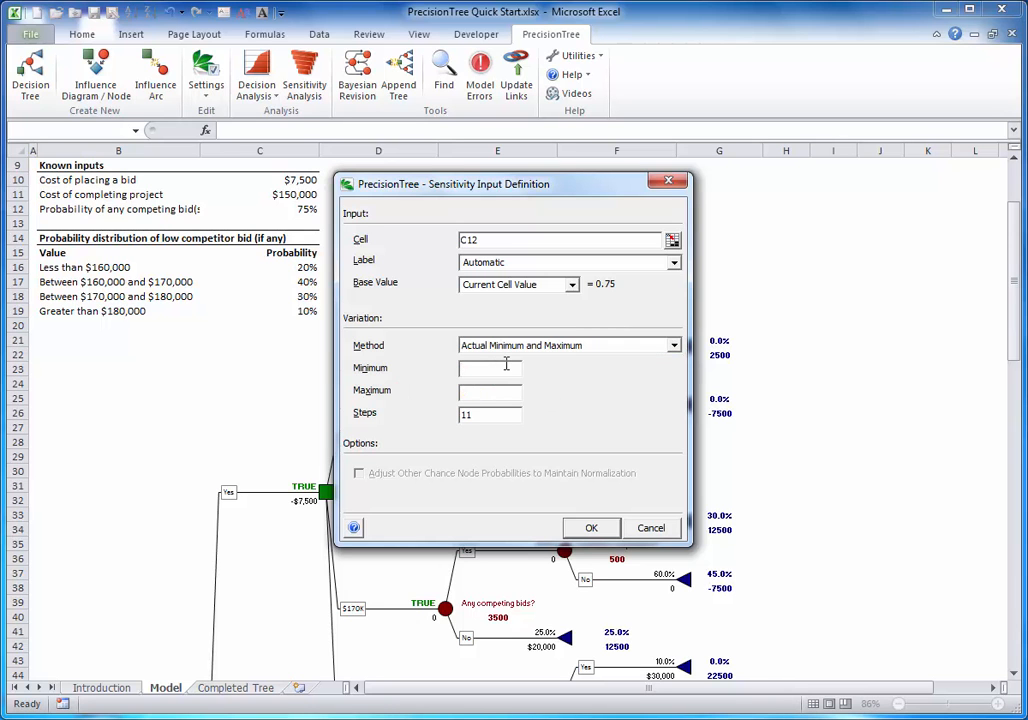
pyautogui.write('.6')
pyautogui.press('Tab')
pyautogui.write('.95')
pyautogui.press('Tab')
pyautogui.write('1')
pyautogui.press('BackSpace')
pyautogui.write('8')
pyautogui.click(594, 528)
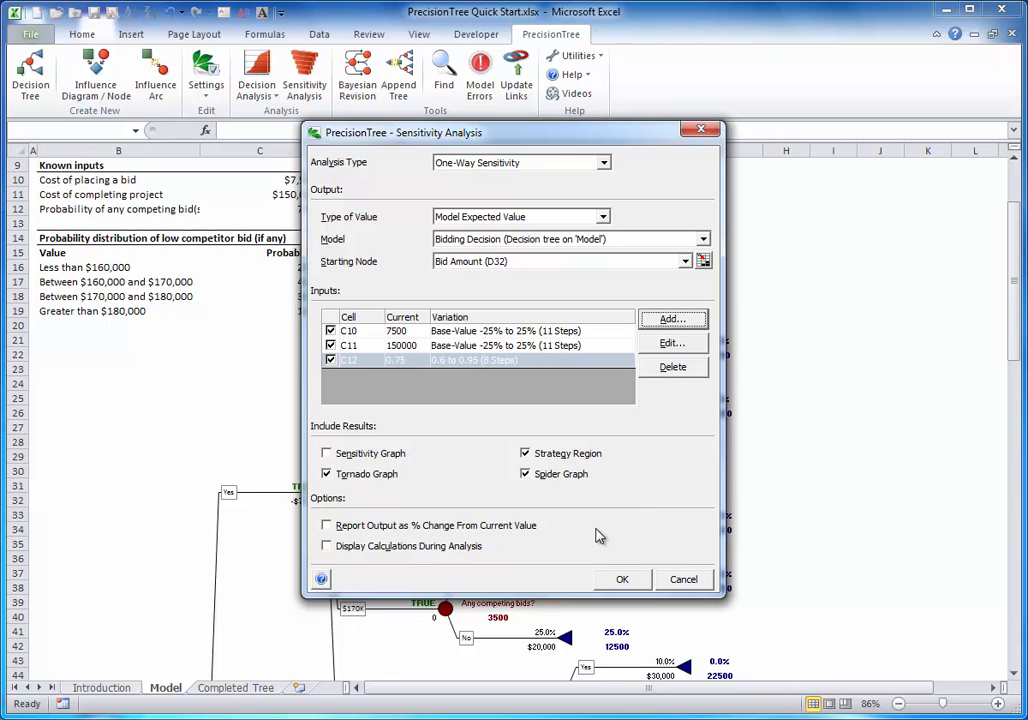
# - Exclude inputs C10 and C12 and run the one-way analysis on the cost of completing the project (C11) only
pyautogui.click(330, 330)
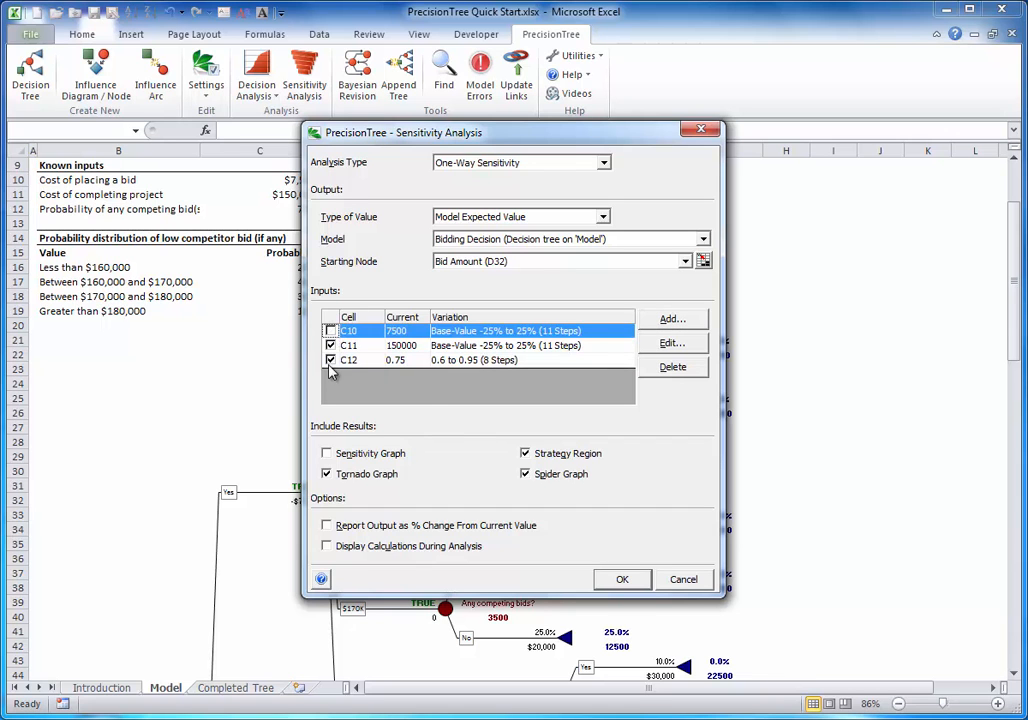
pyautogui.click(330, 360)
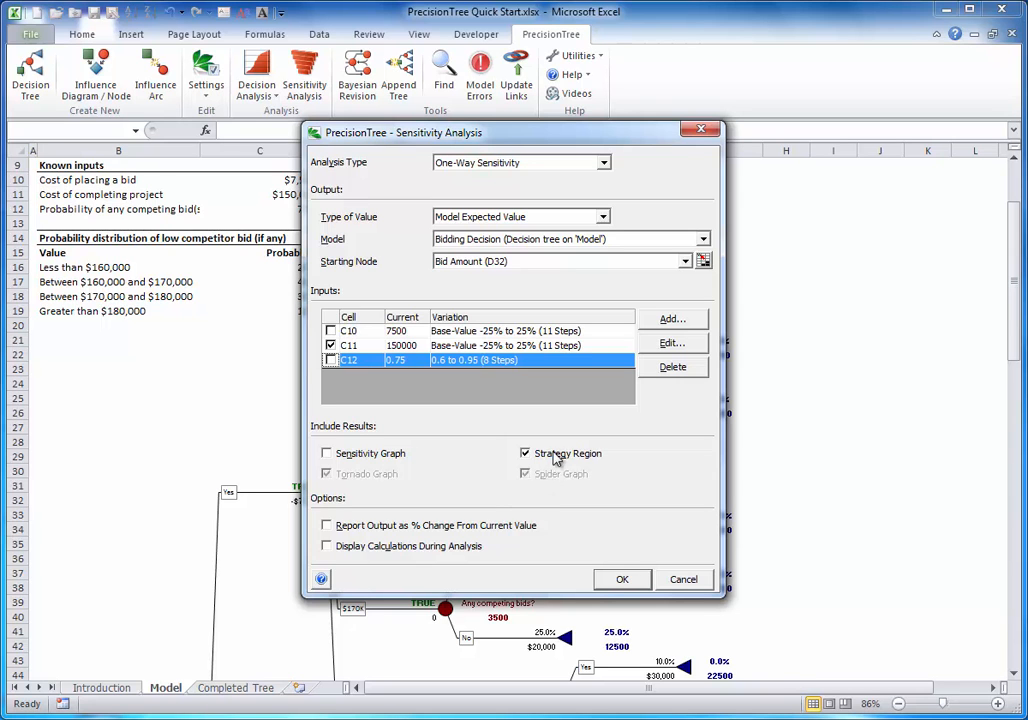
pyautogui.click(622, 580)
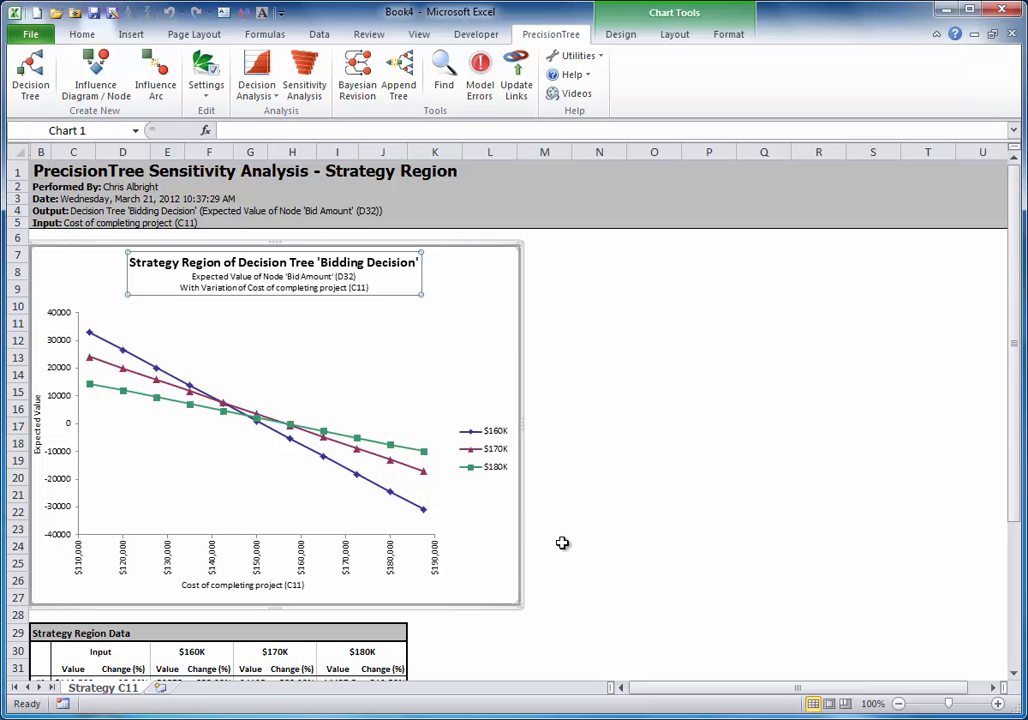
pyautogui.moveTo(203, 402)
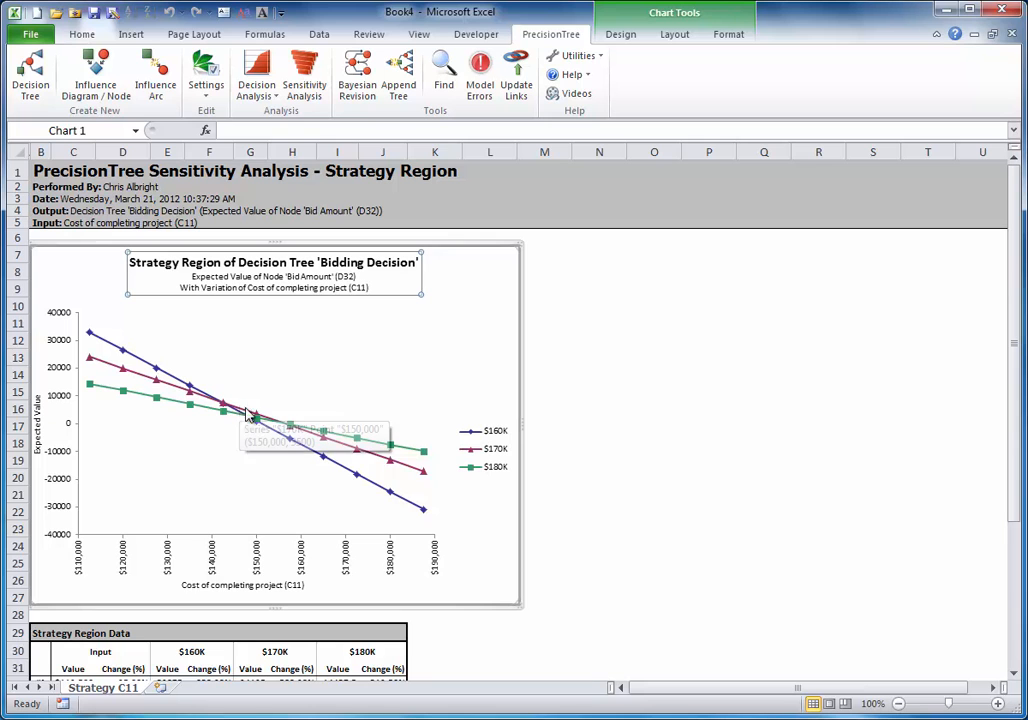
pyautogui.moveTo(272, 424)
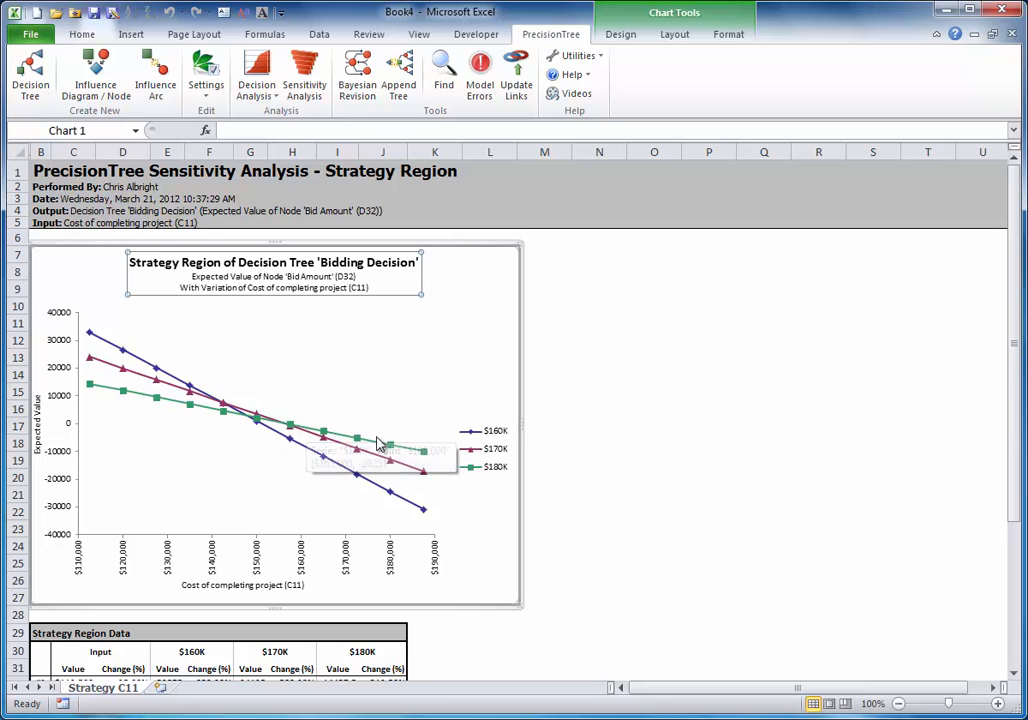
pyautogui.moveTo(424, 455)
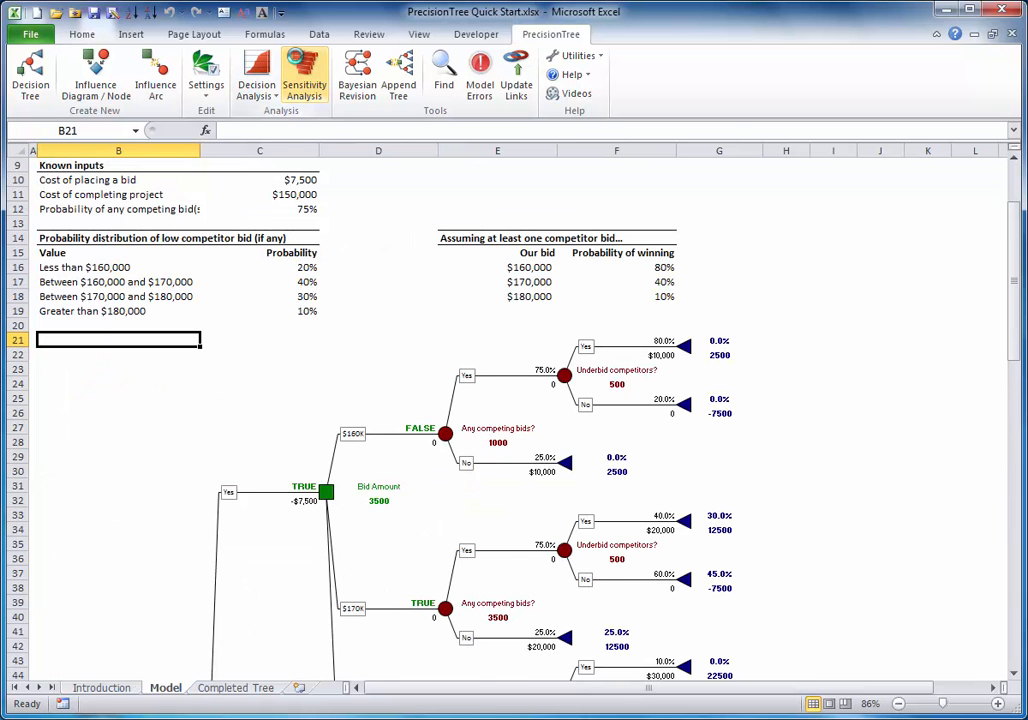
# - Rerun the one-way sensitivity analysis from the model with inputs C10 and C12 included again alongside C11
pyautogui.click(300, 80)
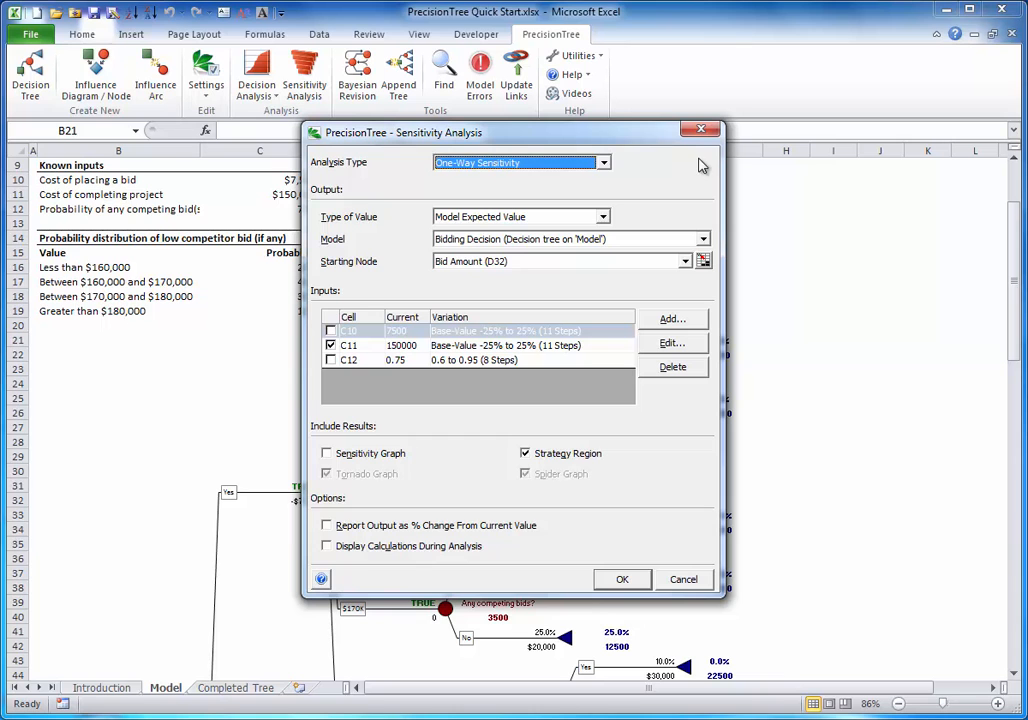
pyautogui.click(330, 331)
pyautogui.click(330, 360)
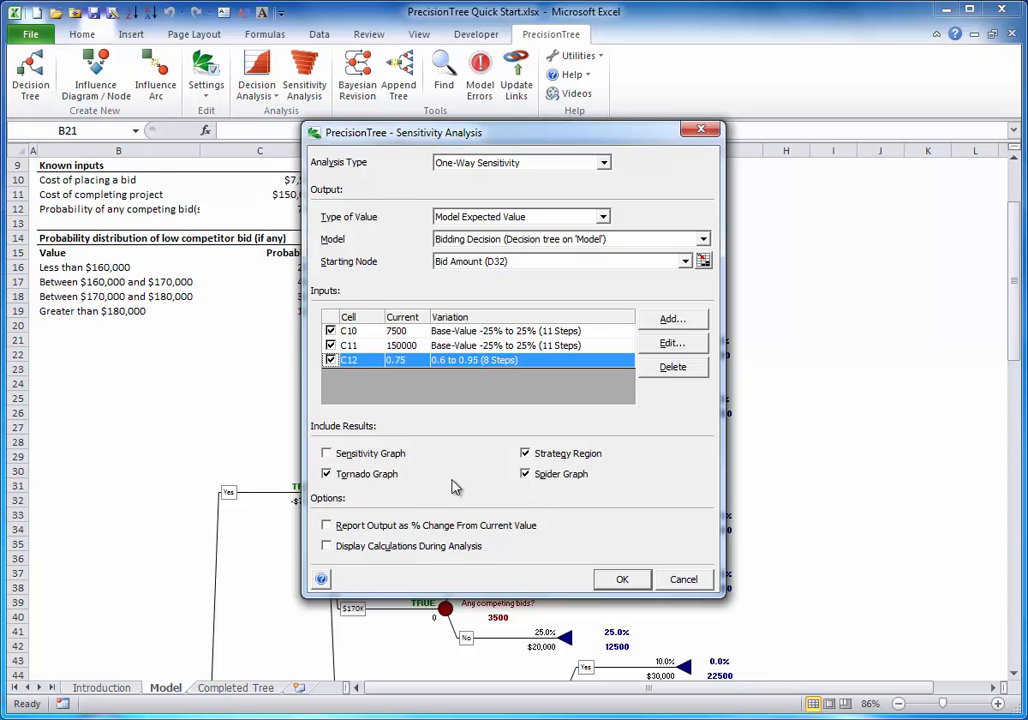
pyautogui.click(621, 579)
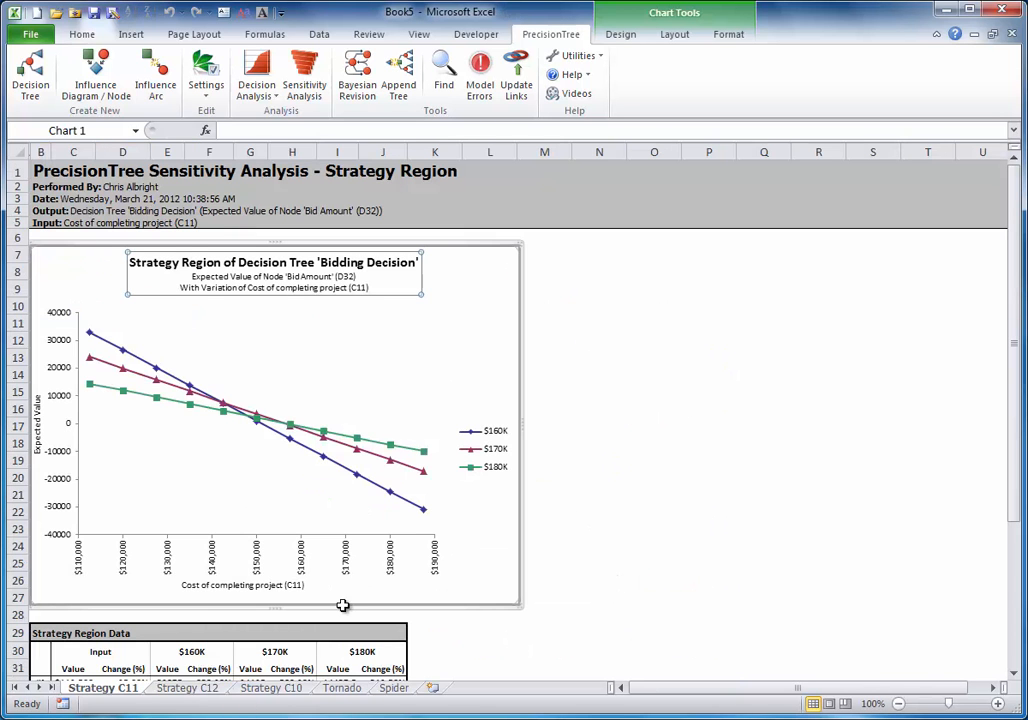
# - Examine the tornado and spider graphs of the three-input analysis to compare the inputs' effects on expected value
pyautogui.click(336, 690)
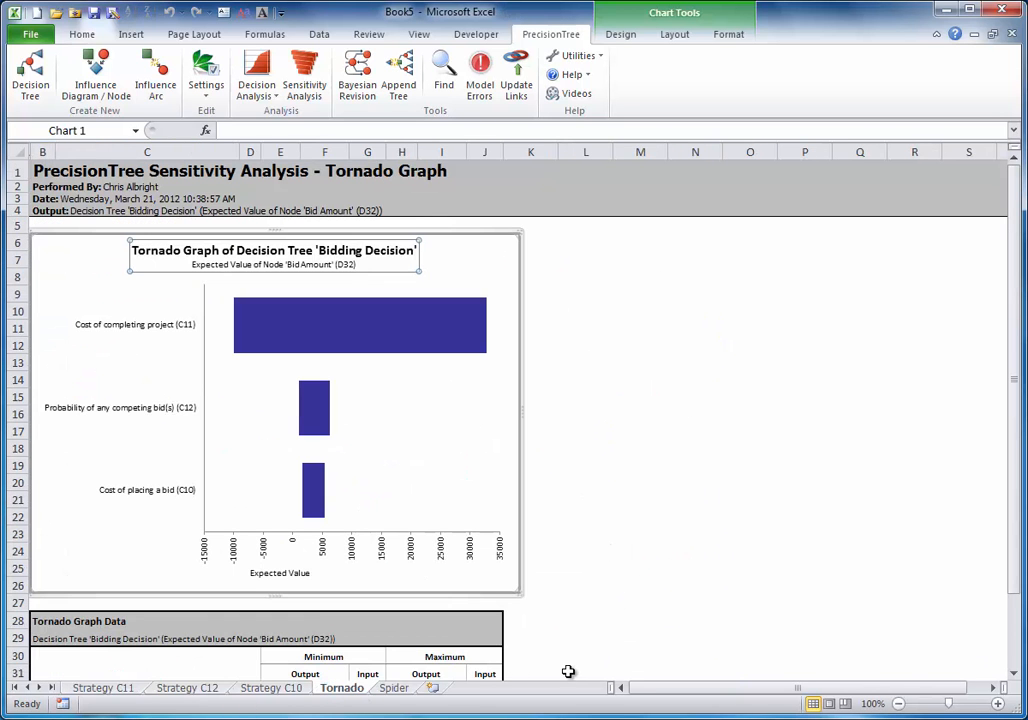
pyautogui.click(398, 689)
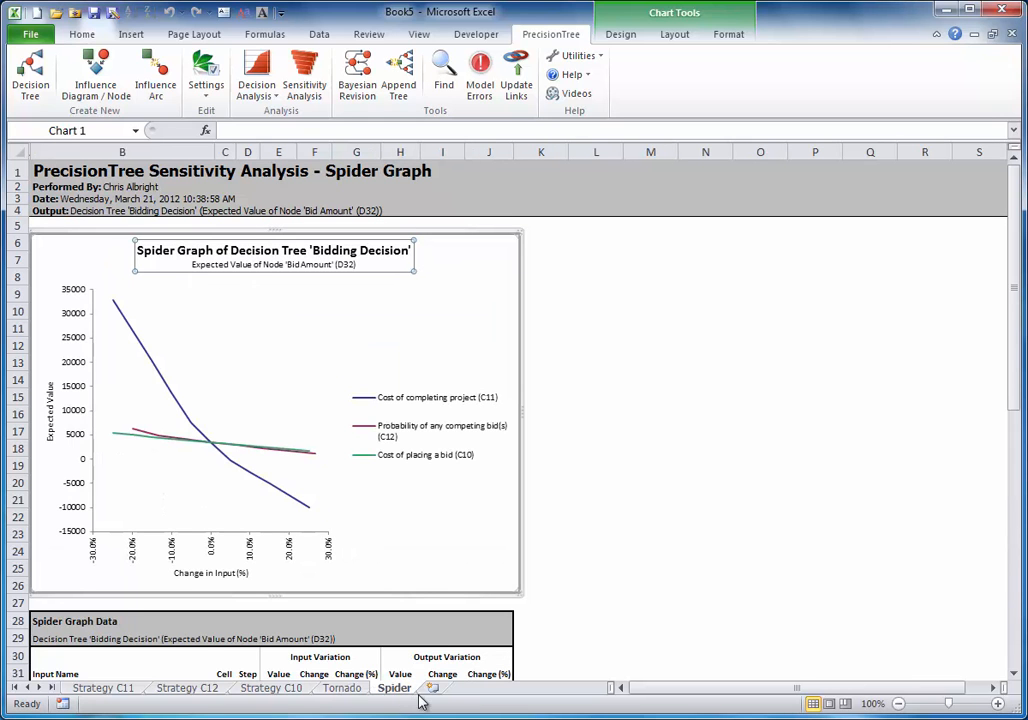
pyautogui.click(347, 690)
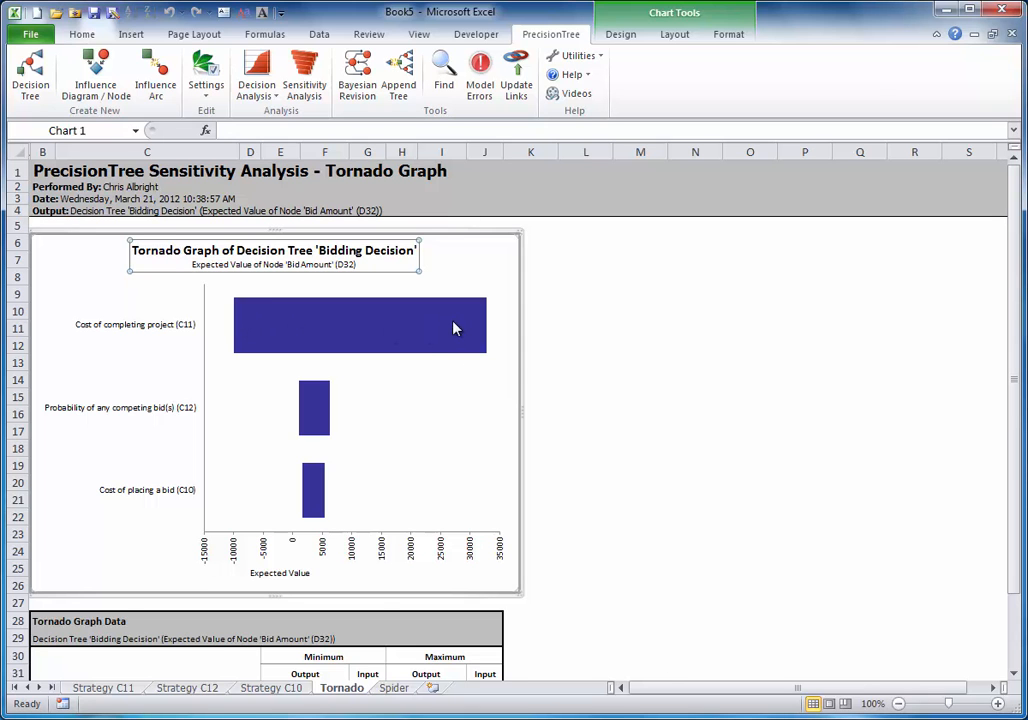
pyautogui.click(398, 687)
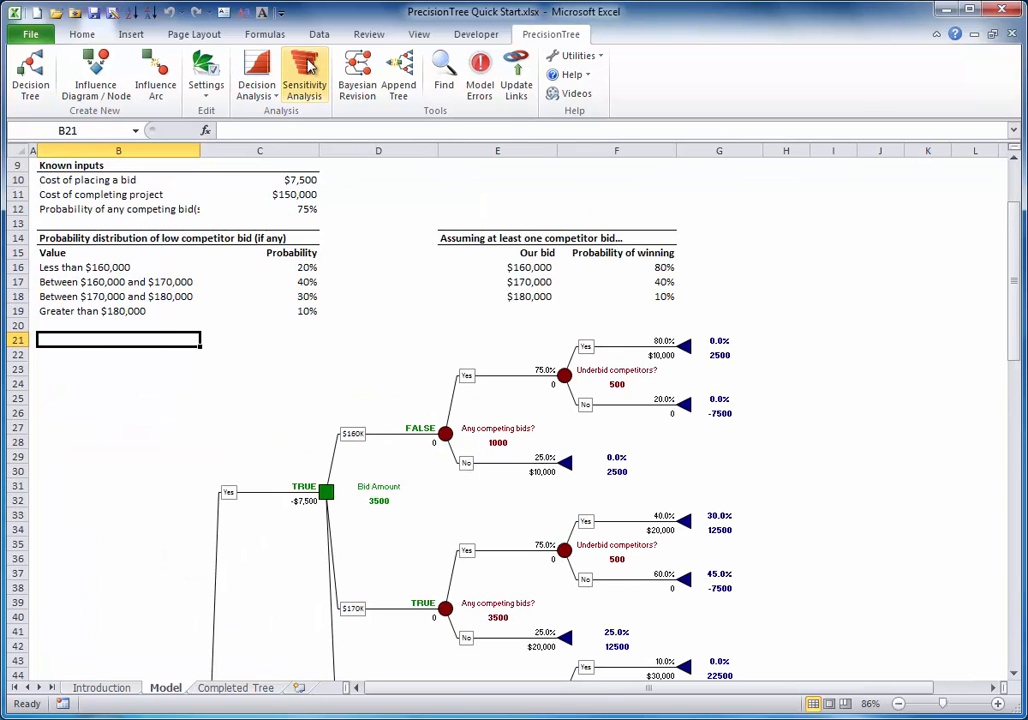
# - Run a two-way sensitivity analysis of the model with C11 as the X input and C12 as the Y input
pyautogui.click(304, 80)
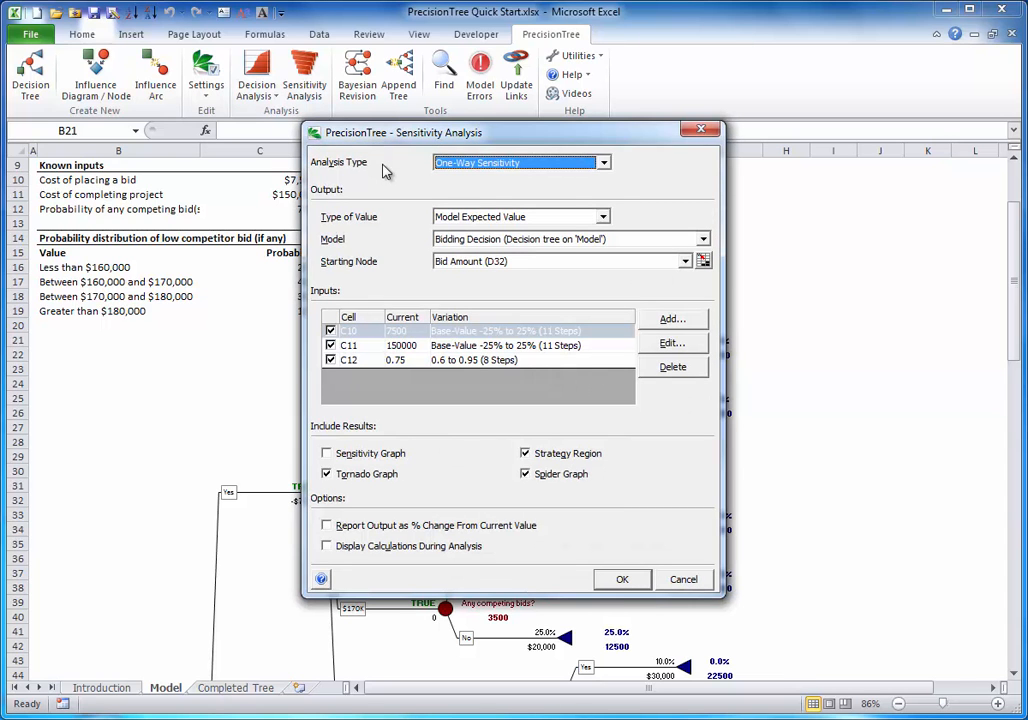
pyautogui.click(605, 162)
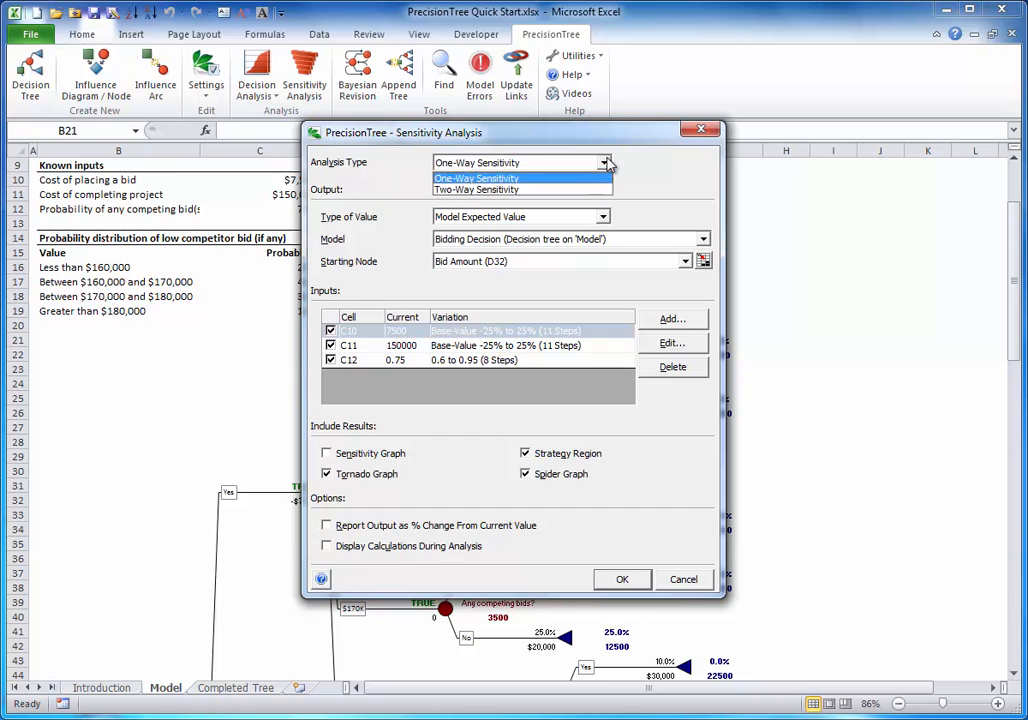
pyautogui.click(489, 192)
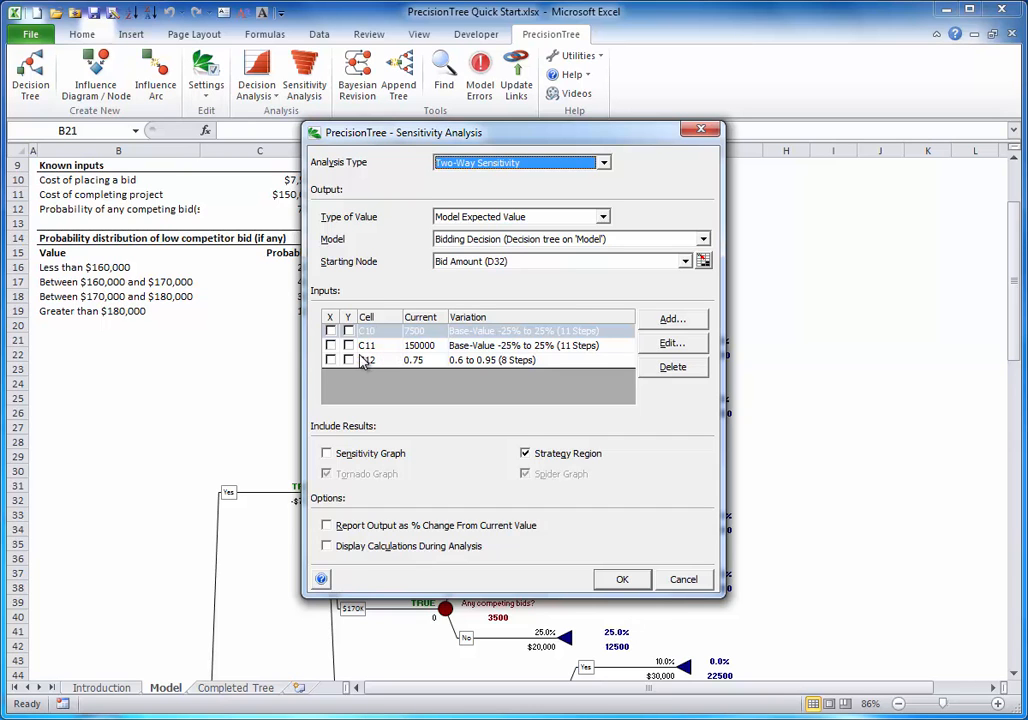
pyautogui.click(330, 345)
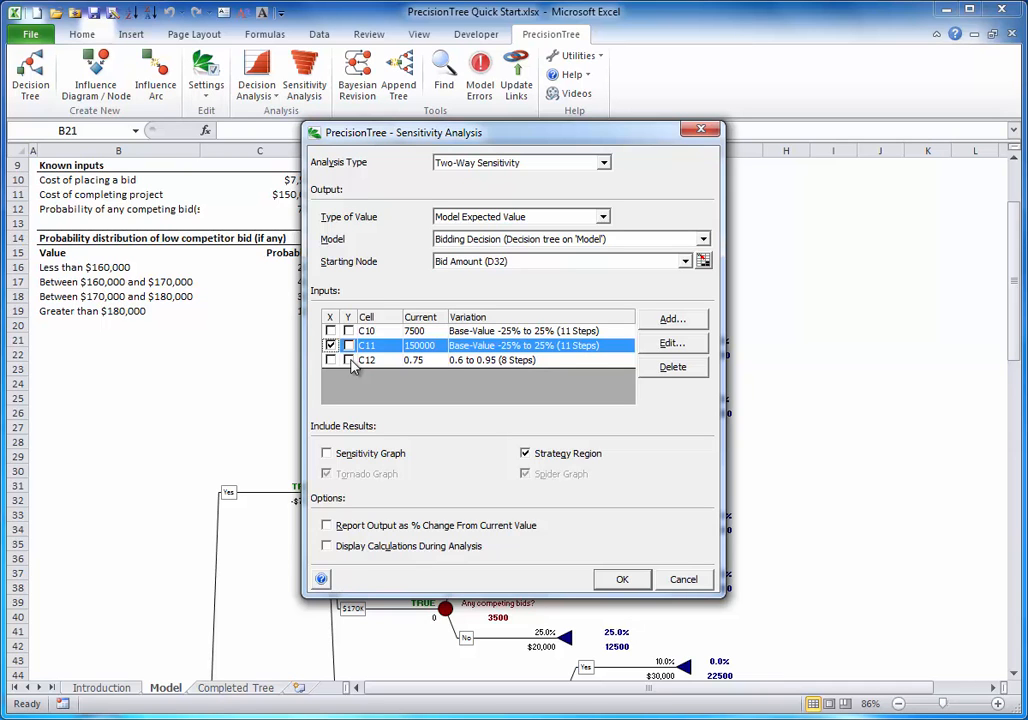
pyautogui.click(348, 360)
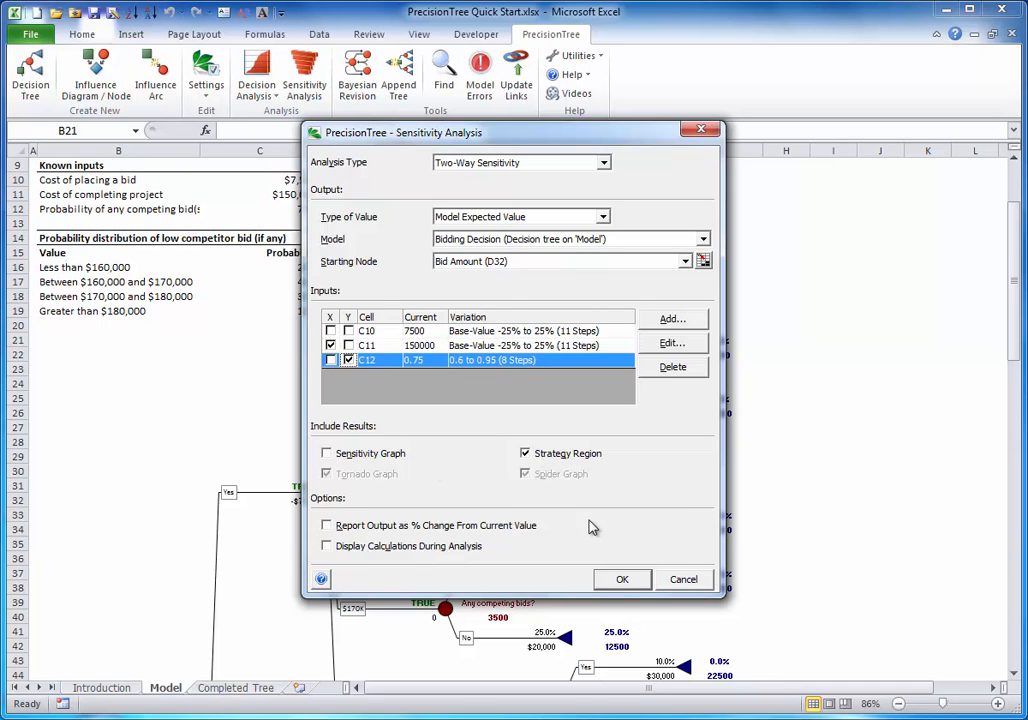
pyautogui.click(621, 579)
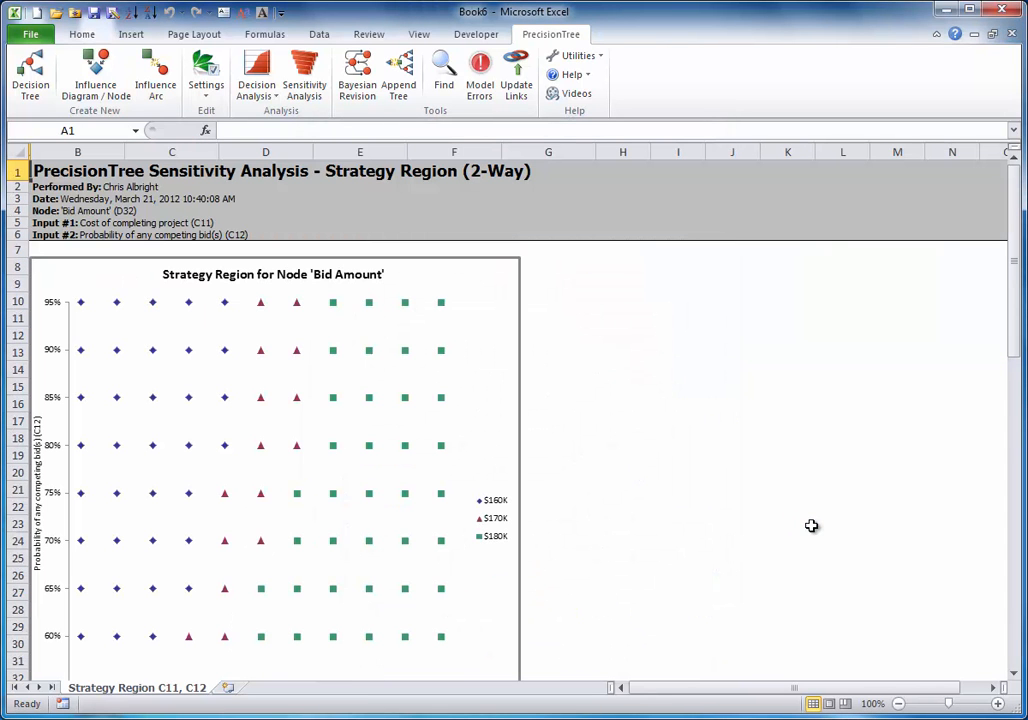